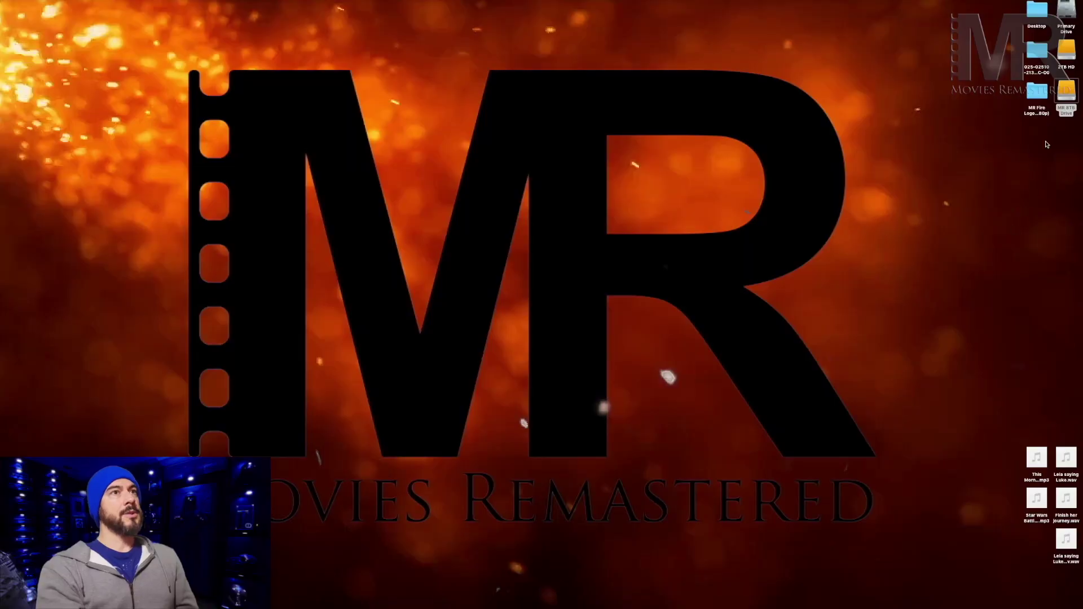
# - Open the MR 8TB Drive and show the package contents of the iMovie Project Library
pyautogui.click(1067, 93)
pyautogui.doubleClick(1066, 97)
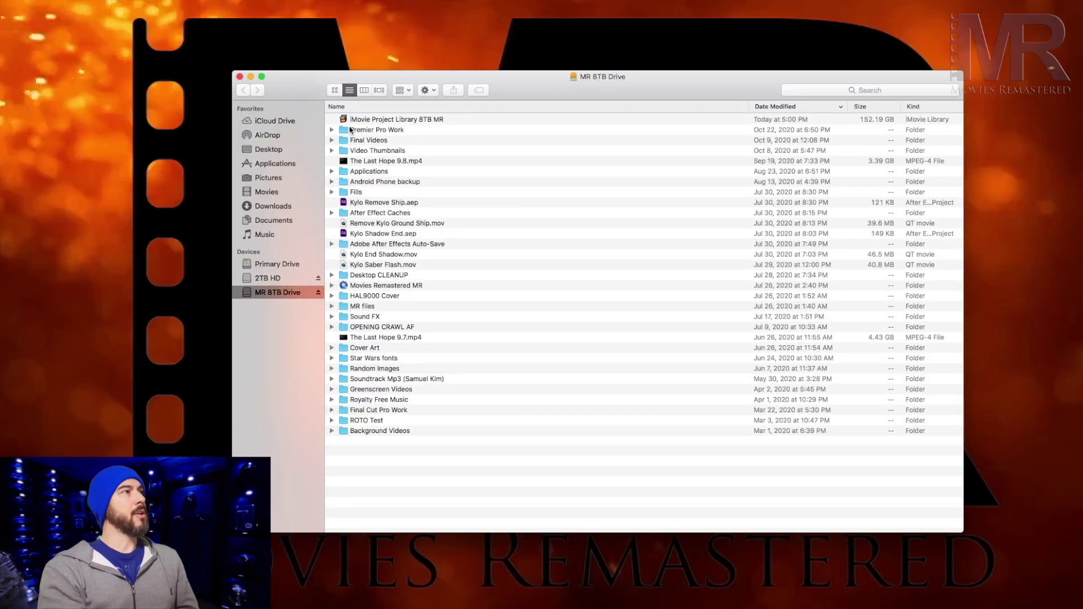
pyautogui.rightClick(399, 123)
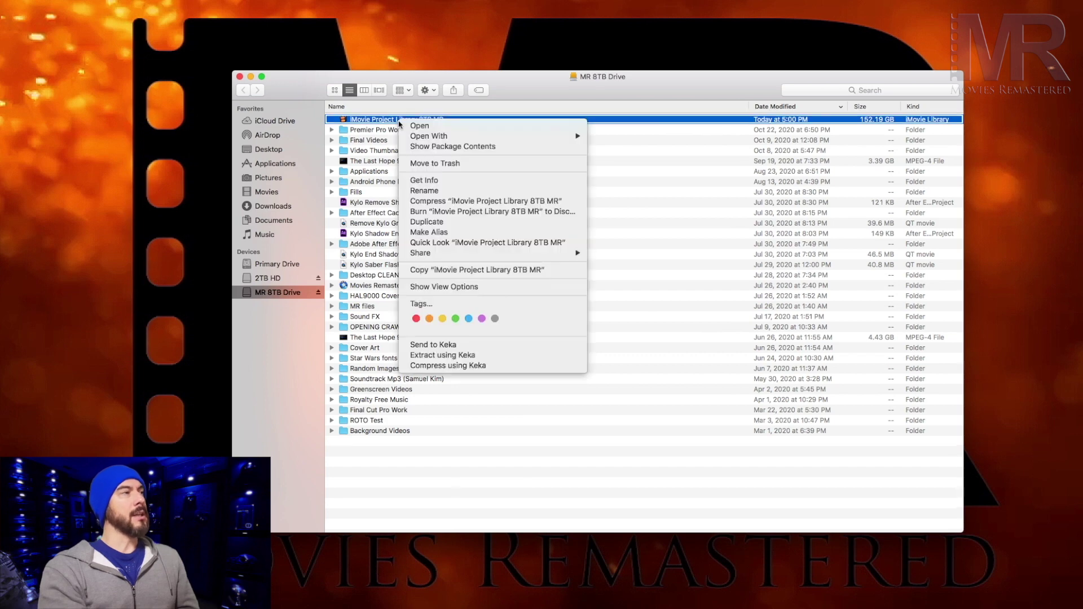
pyautogui.click(415, 148)
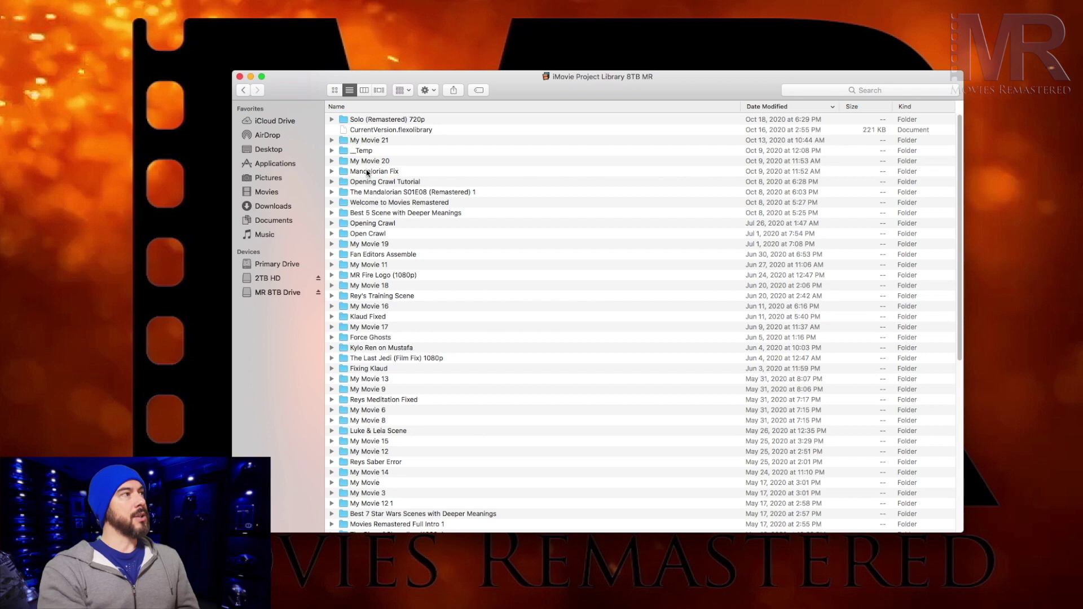
# - Browse Force Ghosts > Original Media, then return to the MR 8TB Drive listing
pyautogui.doubleClick(366, 337)
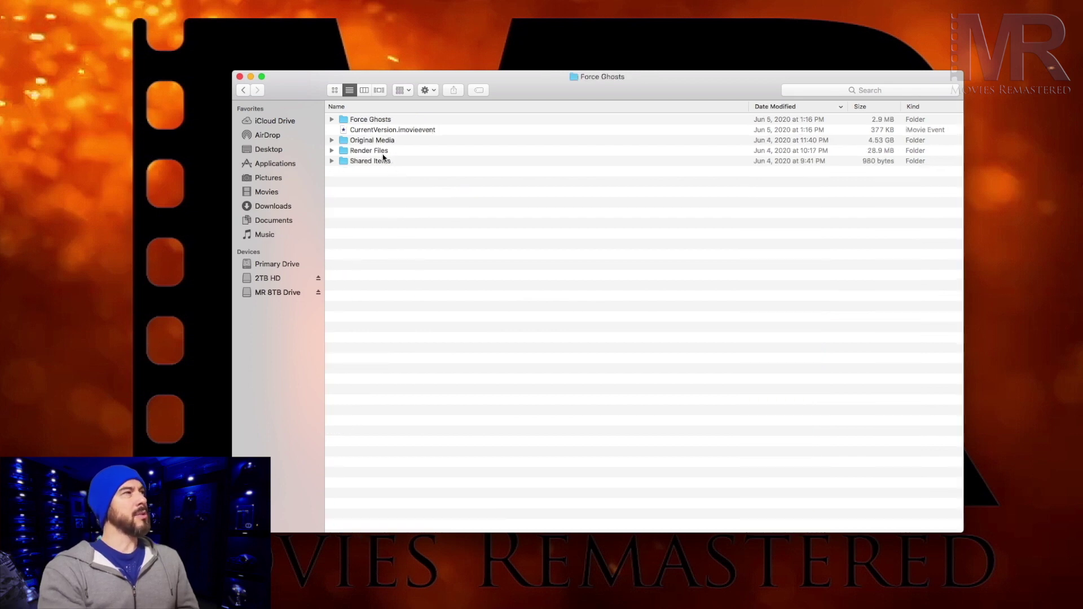
pyautogui.click(374, 143)
pyautogui.doubleClick(375, 141)
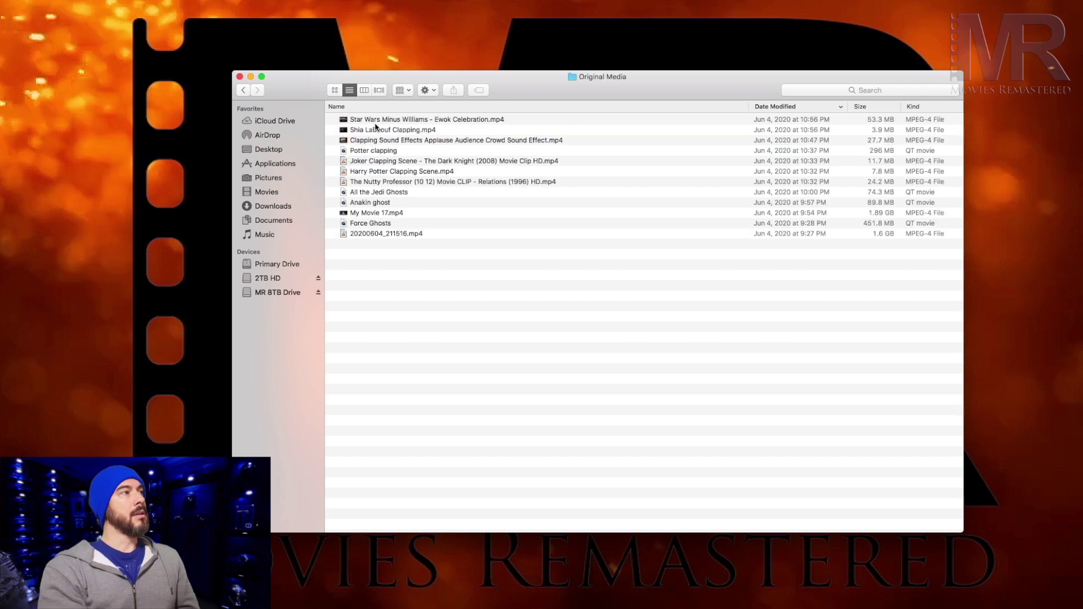
pyautogui.click(243, 90)
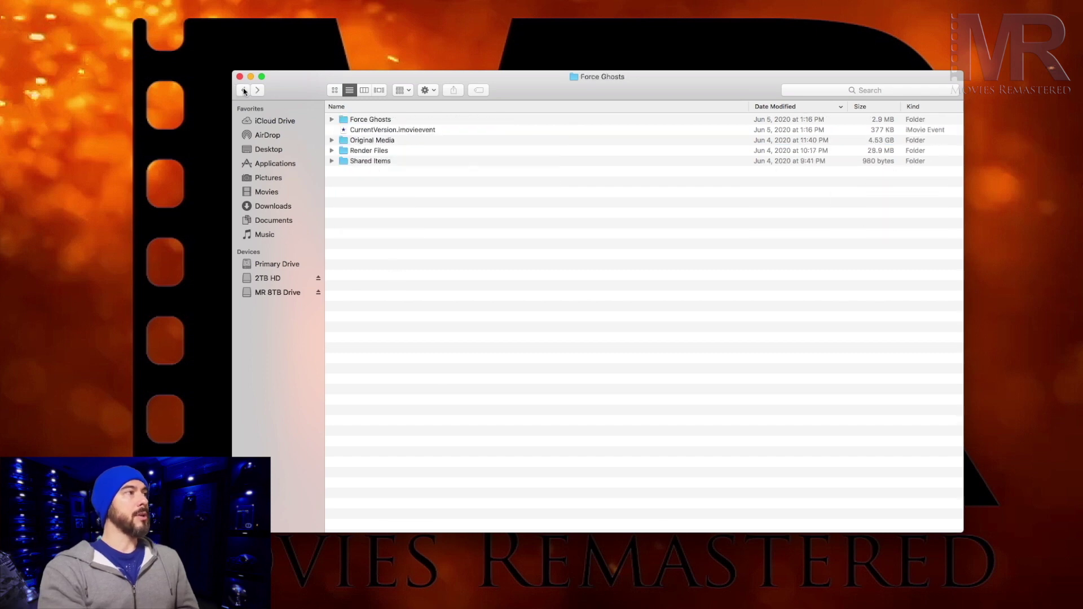
pyautogui.click(244, 91)
pyautogui.click(244, 90)
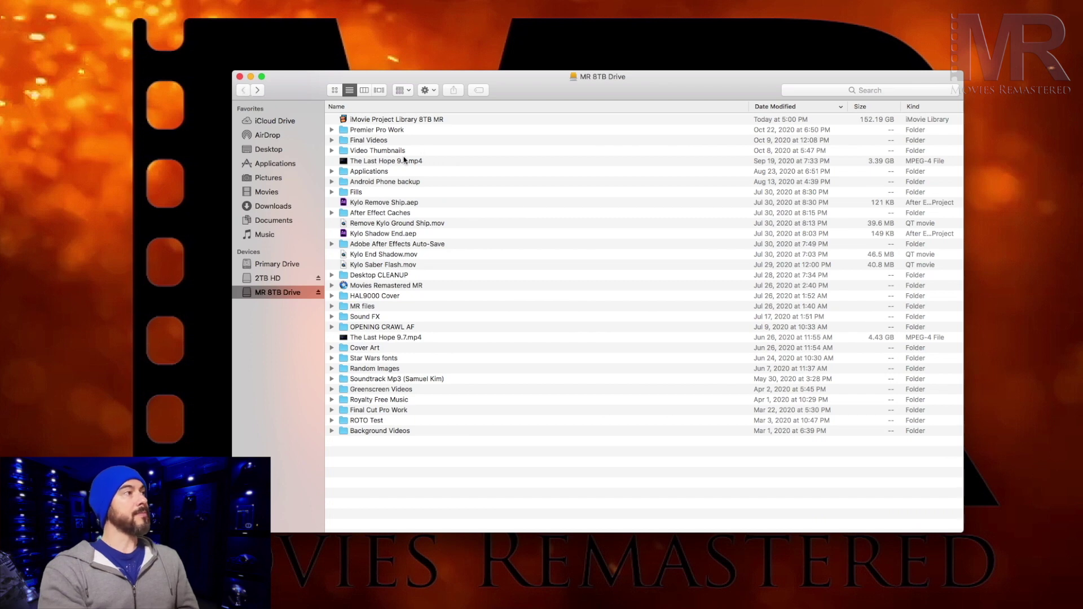
# - Check the Premier Pro Work folder, then open the Movies Remastered MR folder on the drive
pyautogui.doubleClick(377, 287)
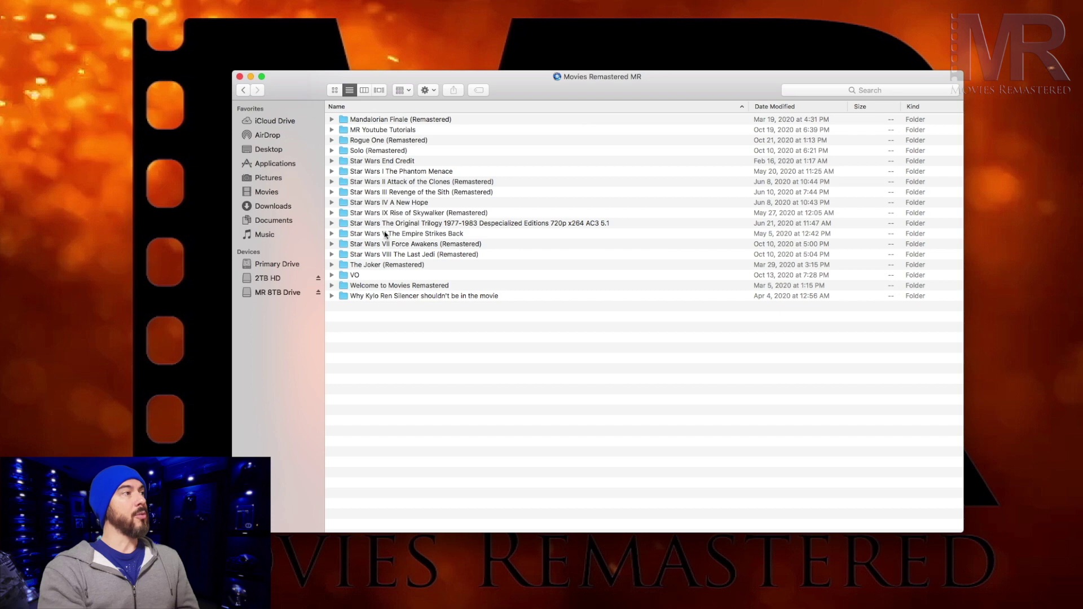
pyautogui.click(240, 77)
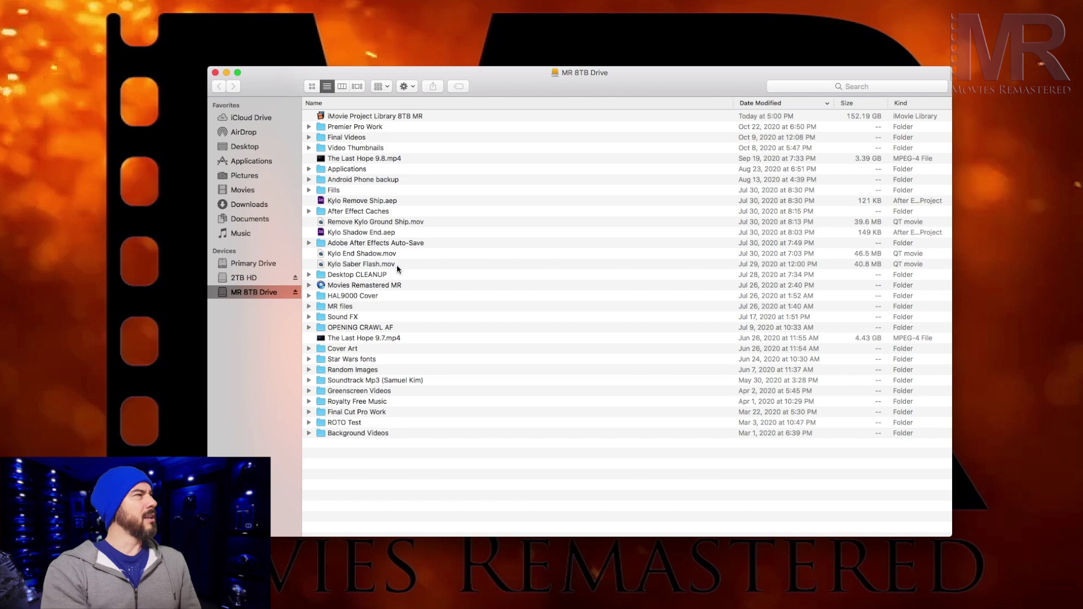
pyautogui.doubleClick(354, 128)
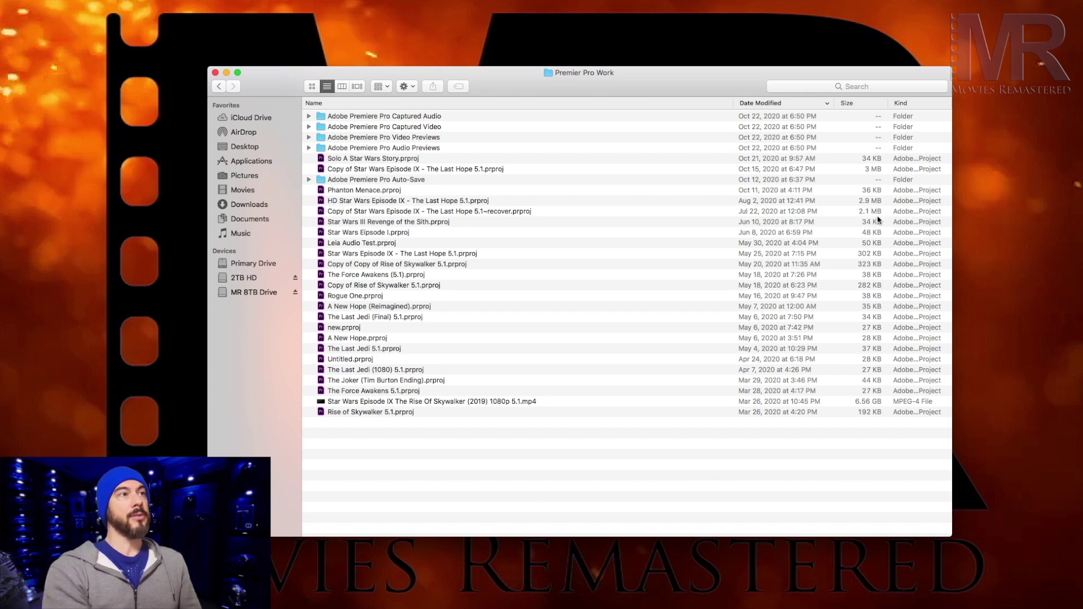
pyautogui.click(218, 87)
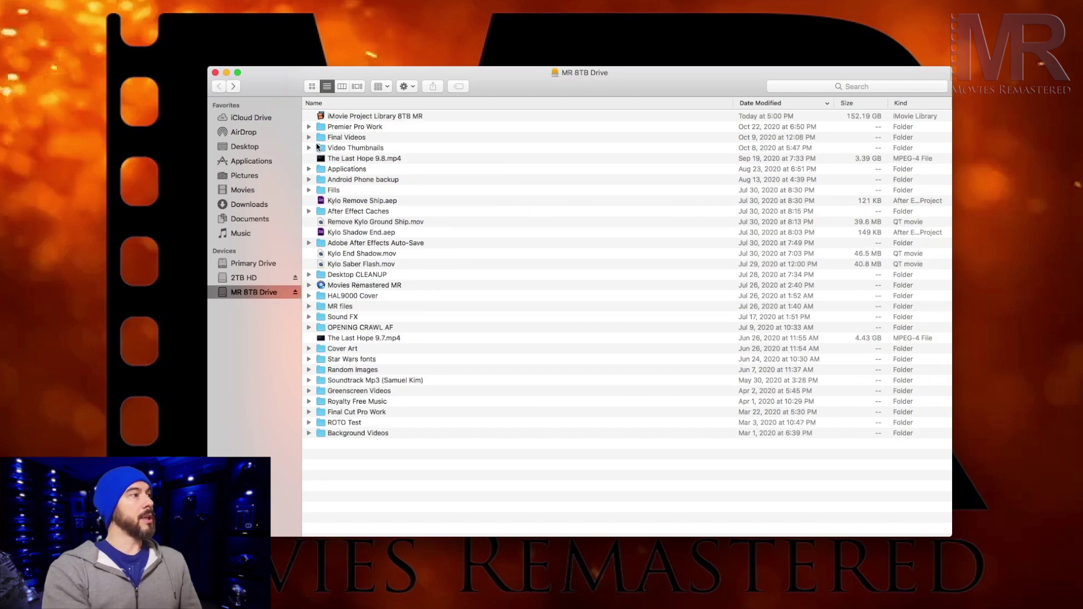
pyautogui.doubleClick(364, 286)
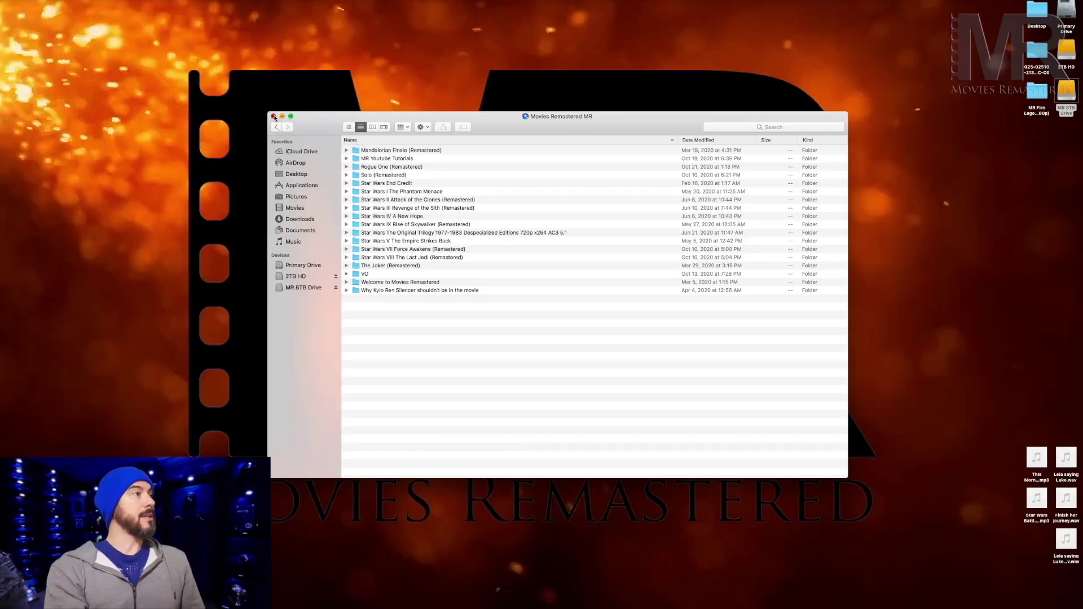
# - Close Finder and open the recent Copy of Star Wars Episode IX project in Premiere Pro
pyautogui.click(274, 116)
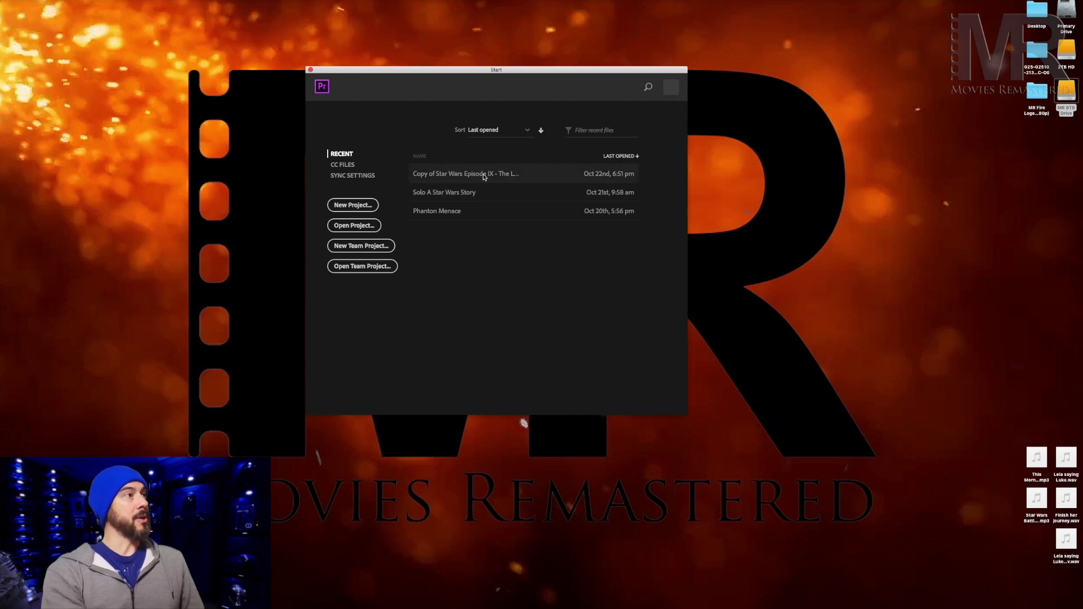
pyautogui.click(483, 176)
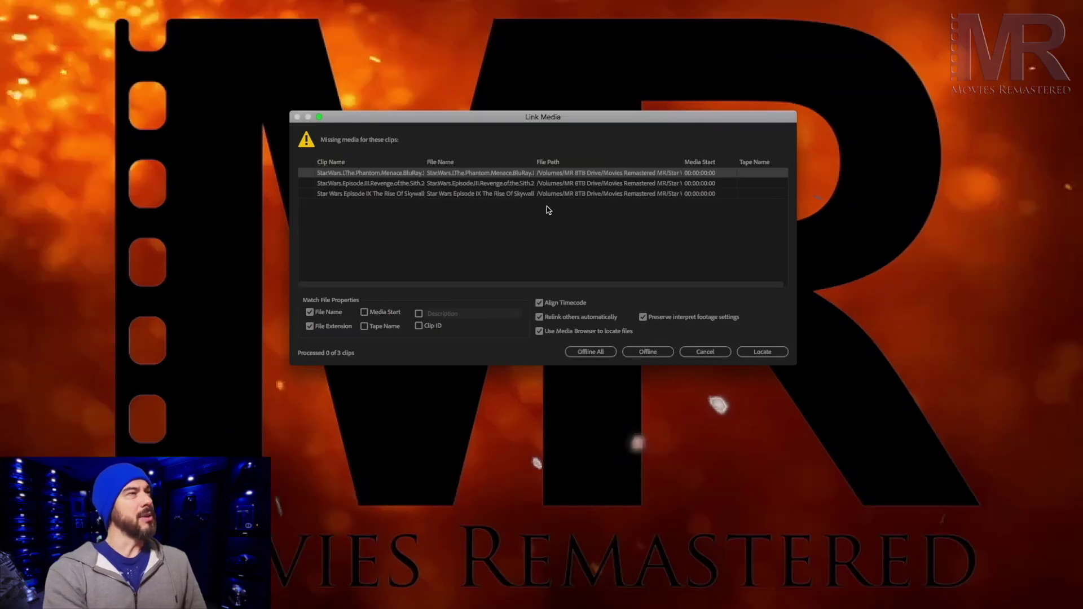
# - Locate the missing Episode IX clip via Movies Remastered MR > Star Wars IX Rise of Skywalker > Source Material
pyautogui.click(488, 195)
pyautogui.click(778, 354)
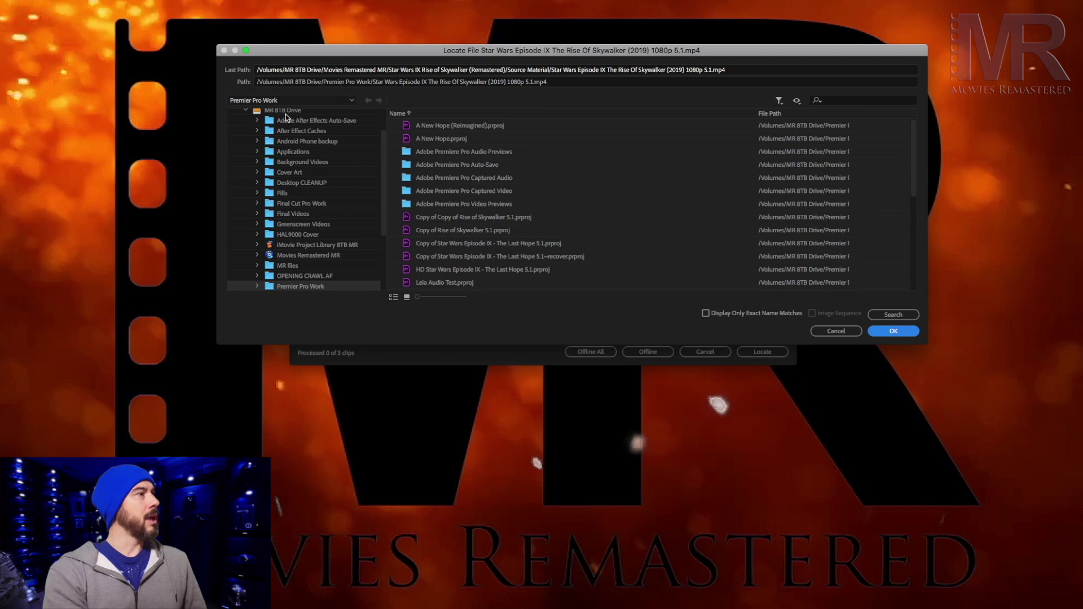
pyautogui.click(303, 255)
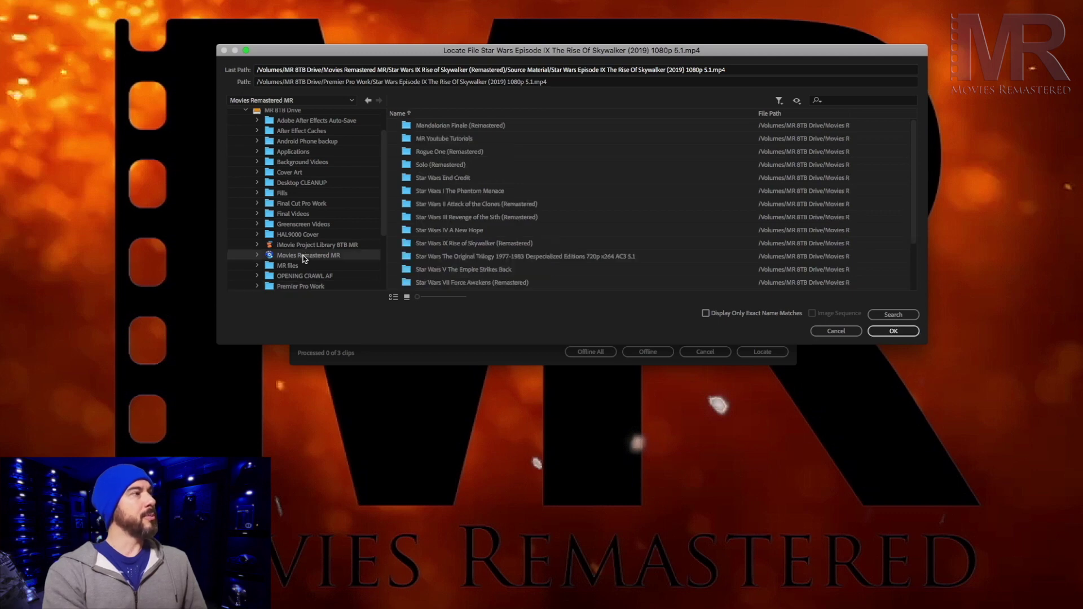
pyautogui.doubleClick(500, 244)
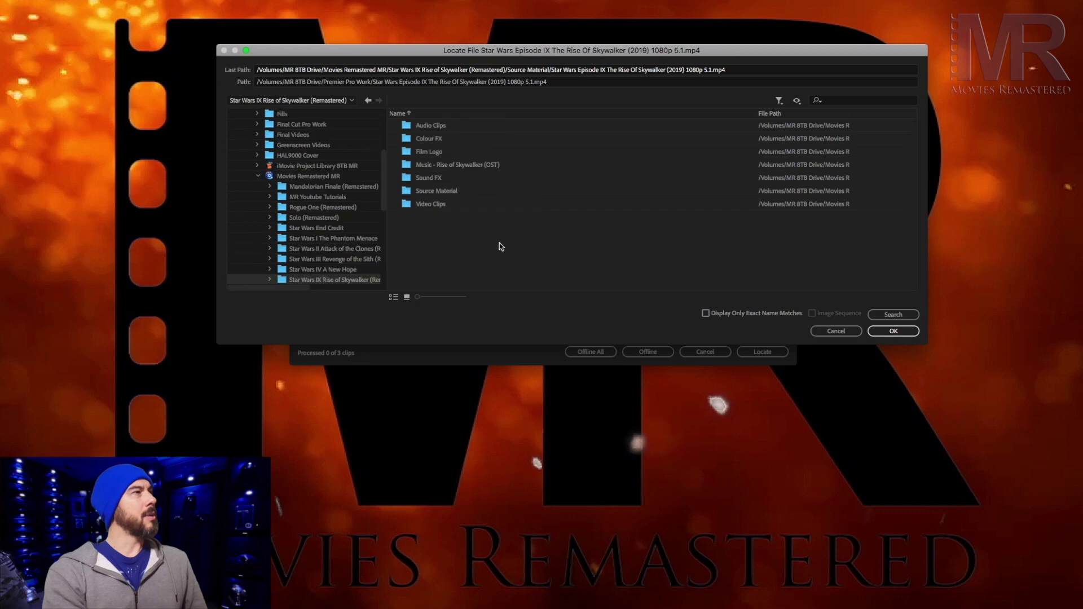
pyautogui.doubleClick(429, 190)
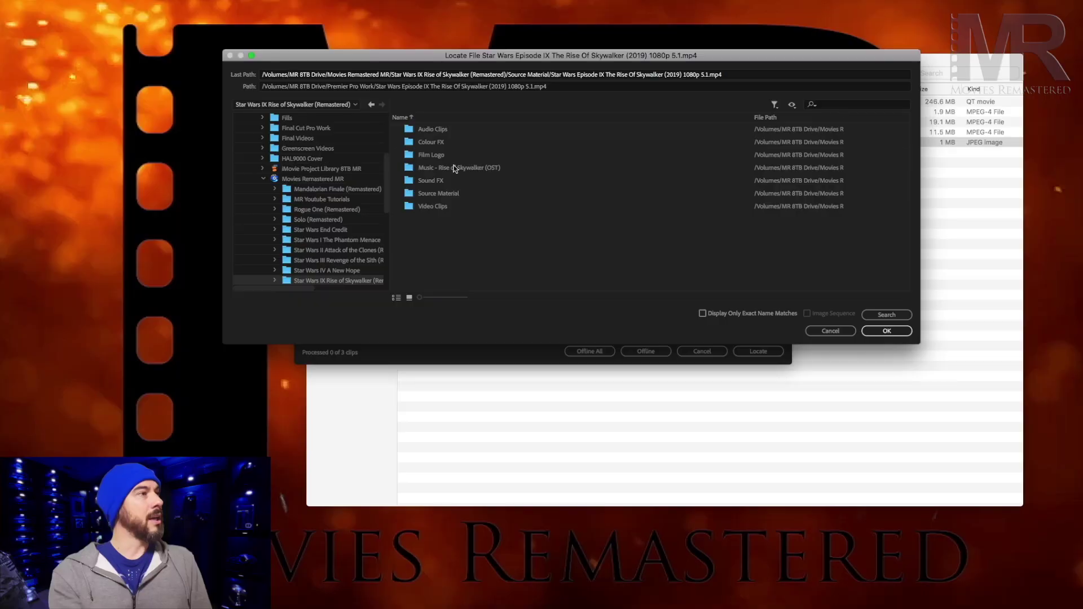
# - Link the missing clip to Star Wars Episode IX The Rise Of Skywalker (2019) 1080p DVD 5.1.mp4
pyautogui.doubleClick(449, 195)
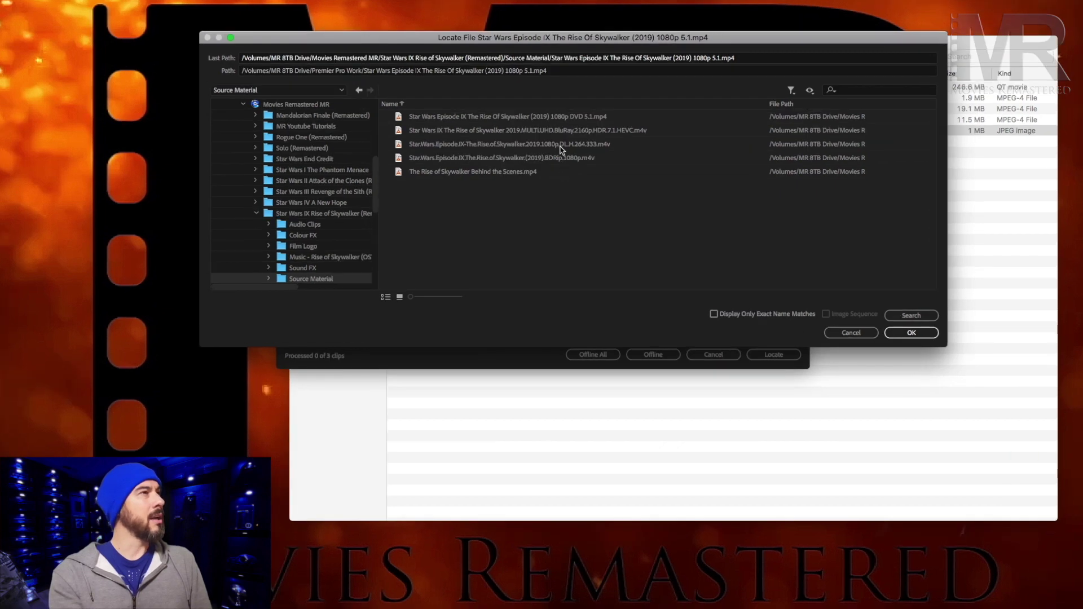
pyautogui.click(556, 120)
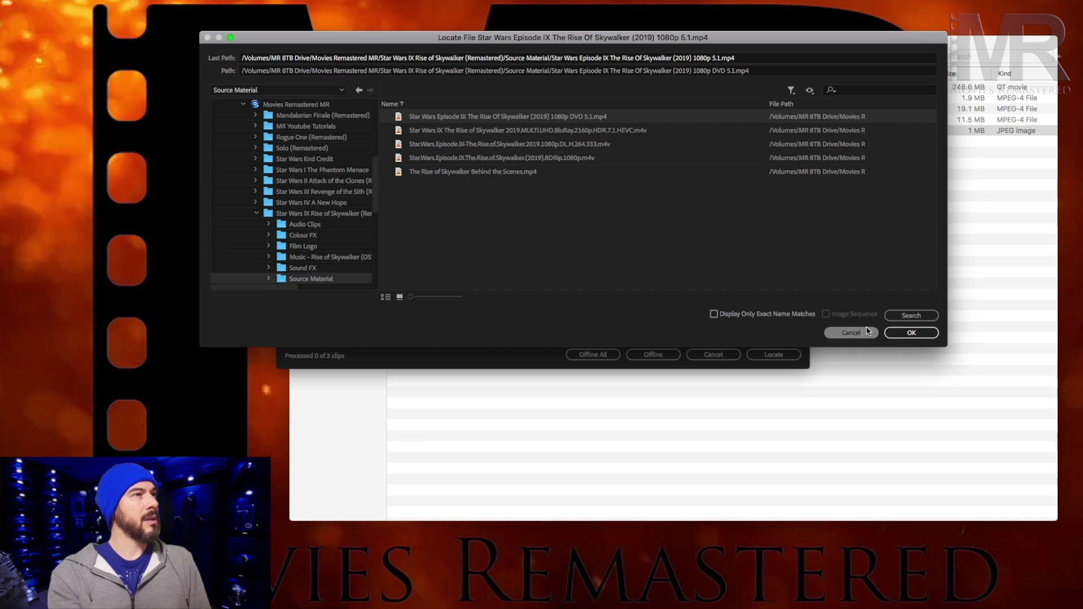
pyautogui.click(912, 333)
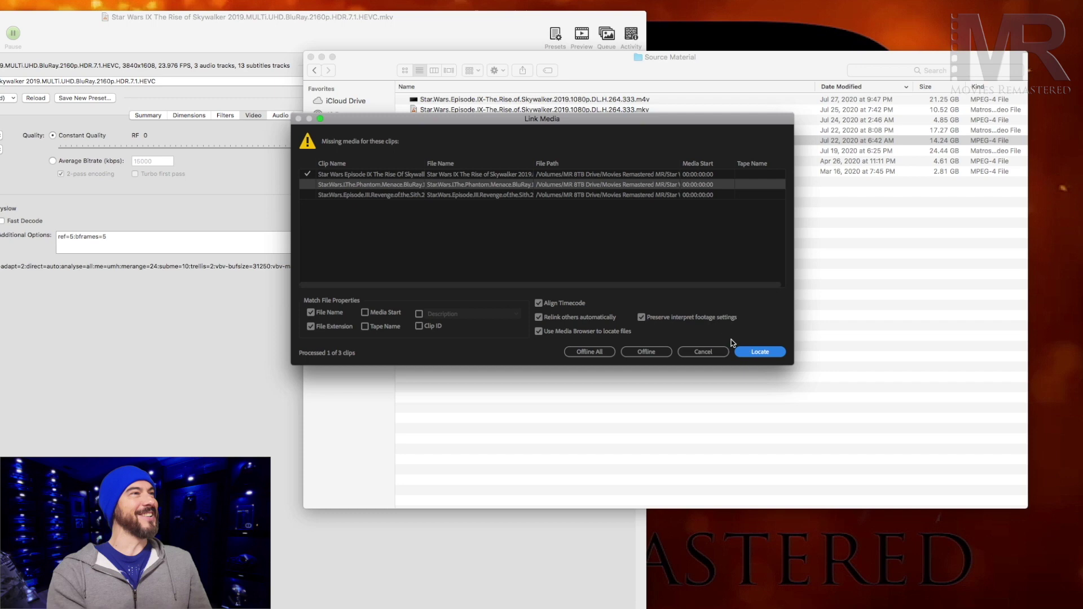
pyautogui.click(470, 189)
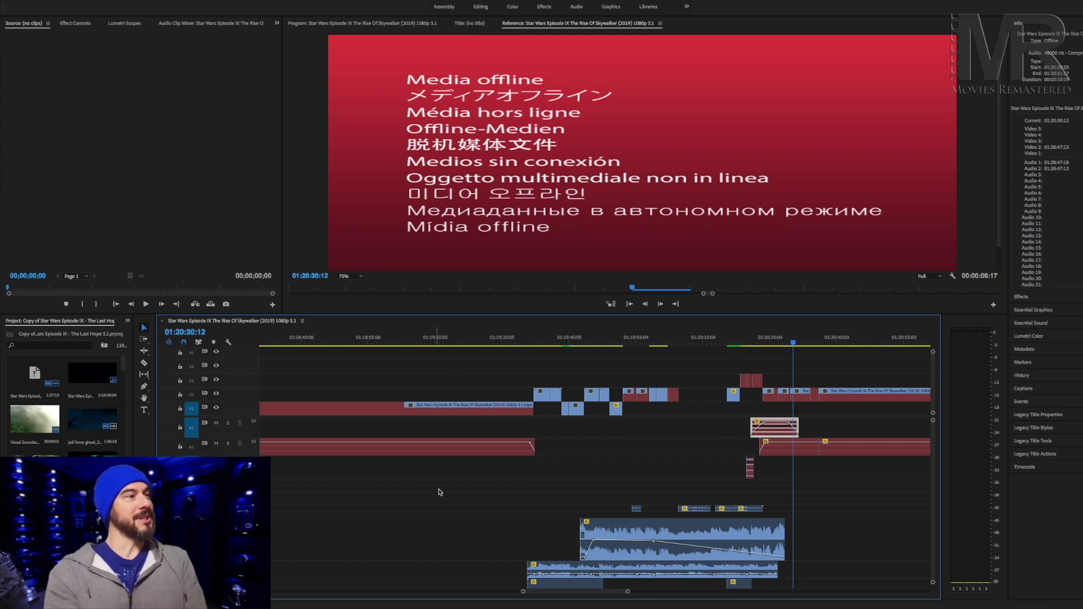
# - Relink the offline Project panel clip to the DVD 5.1 file, then dismiss the channel-mismatch errors
pyautogui.moveTo(587, 593); pyautogui.dragTo(529, 598)
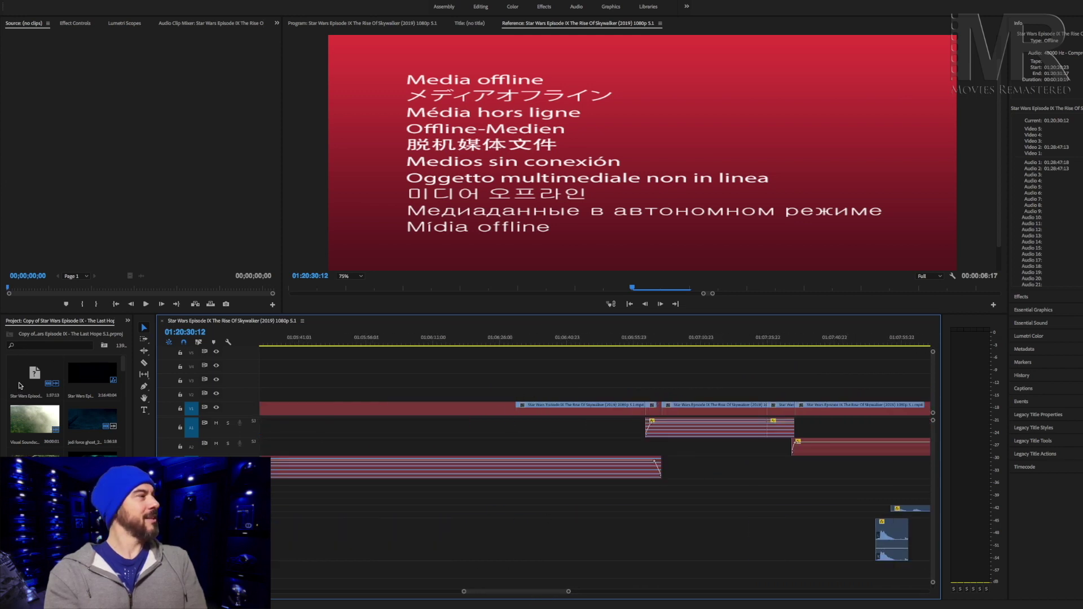
pyautogui.click(22, 385)
pyautogui.rightClick(23, 385)
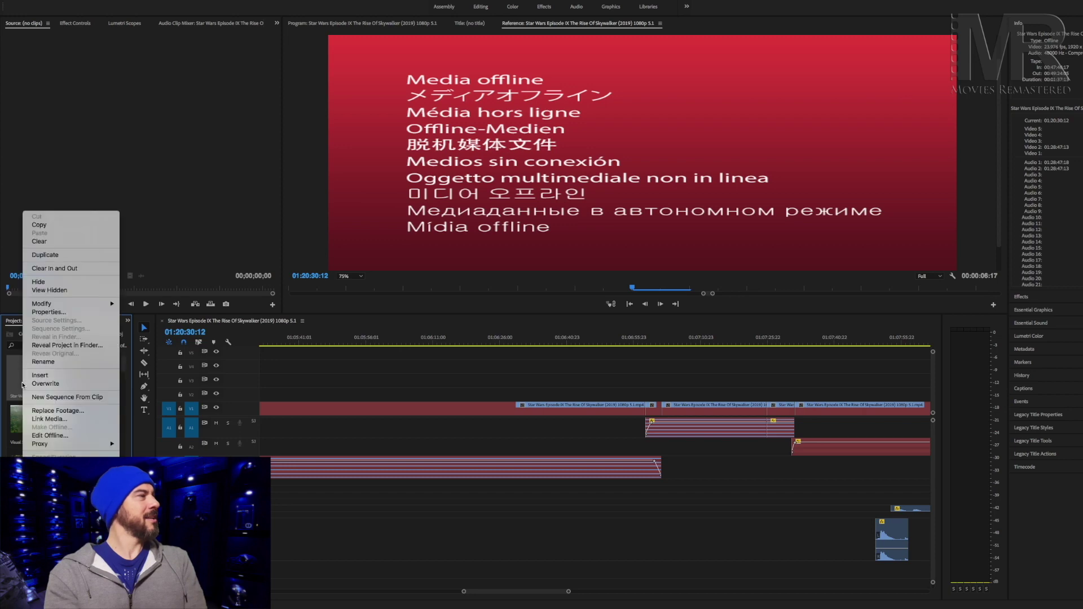
pyautogui.click(18, 386)
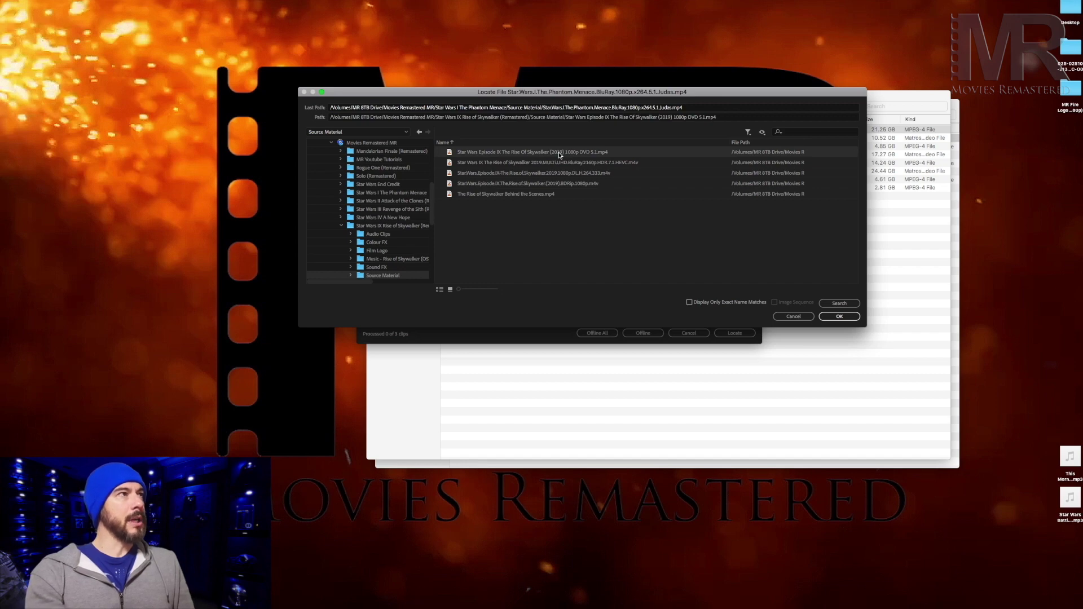
pyautogui.click(840, 316)
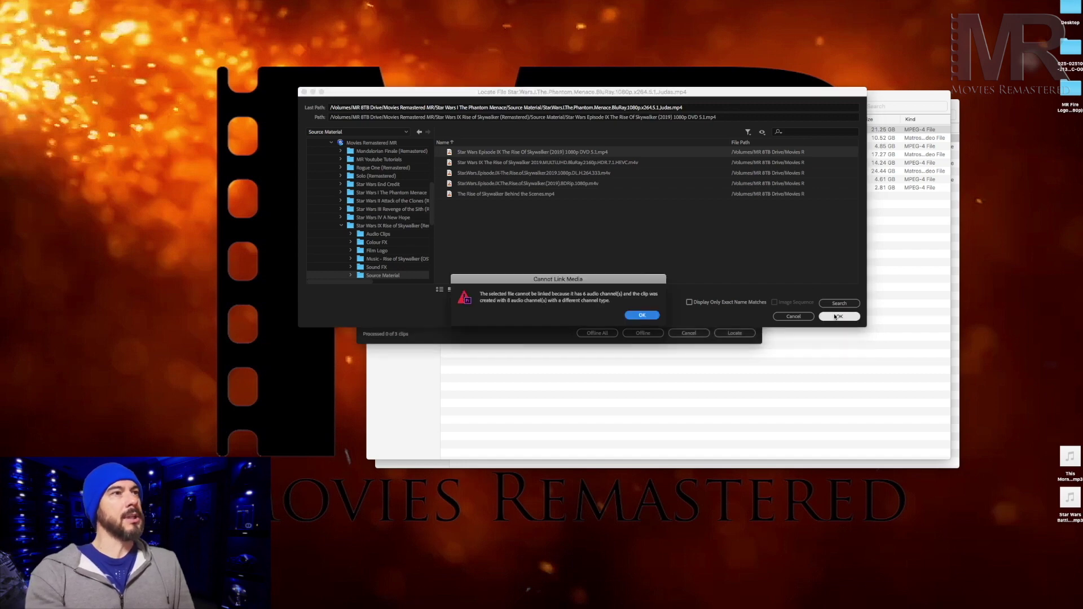
pyautogui.click(643, 315)
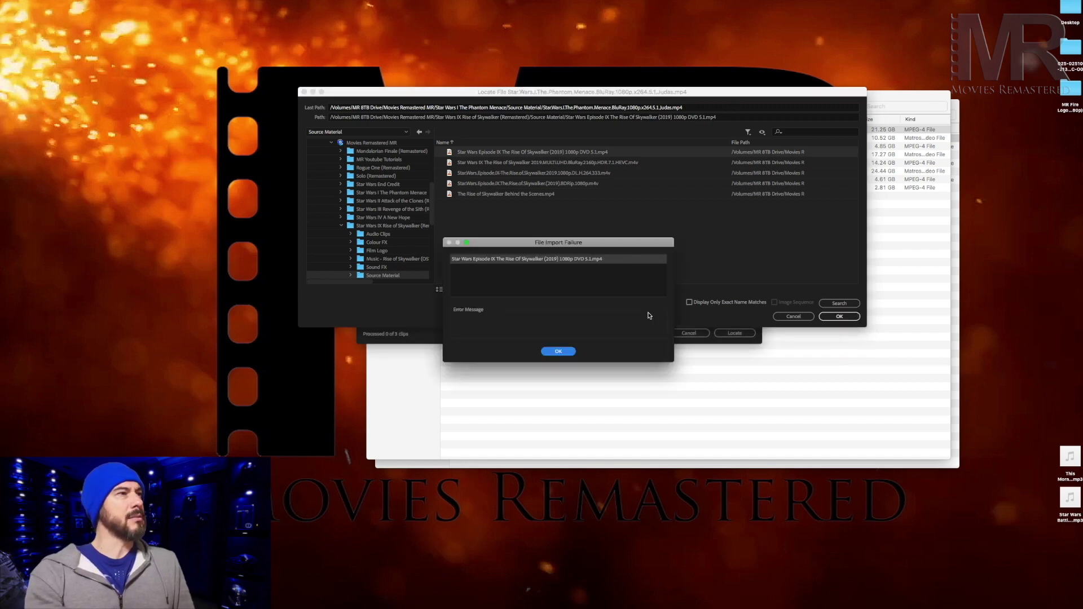
pyautogui.click(569, 351)
pyautogui.click(784, 315)
pyautogui.click(682, 329)
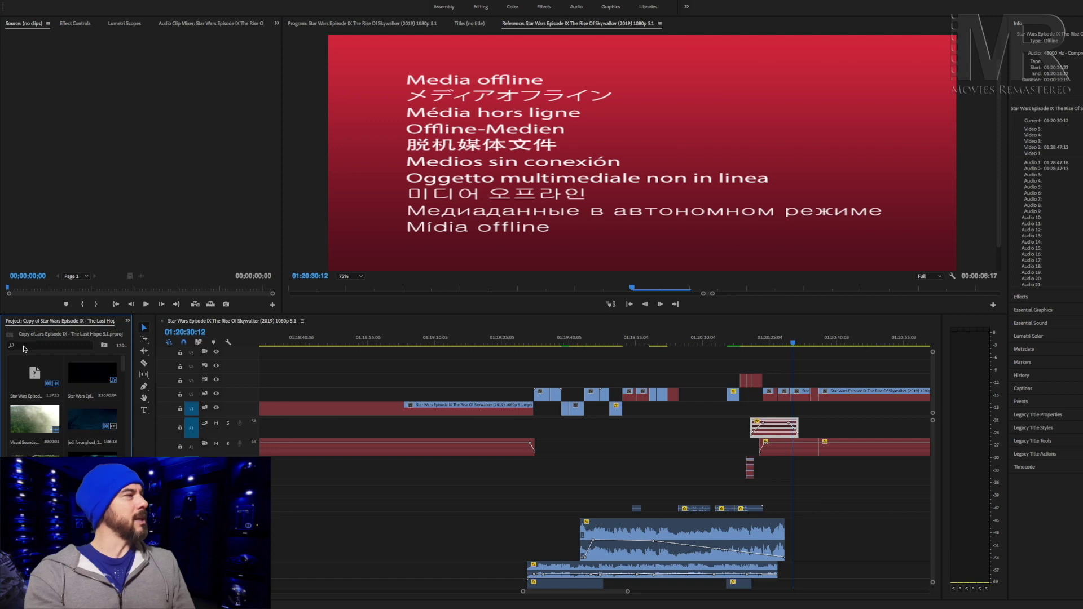
pyautogui.click(35, 379)
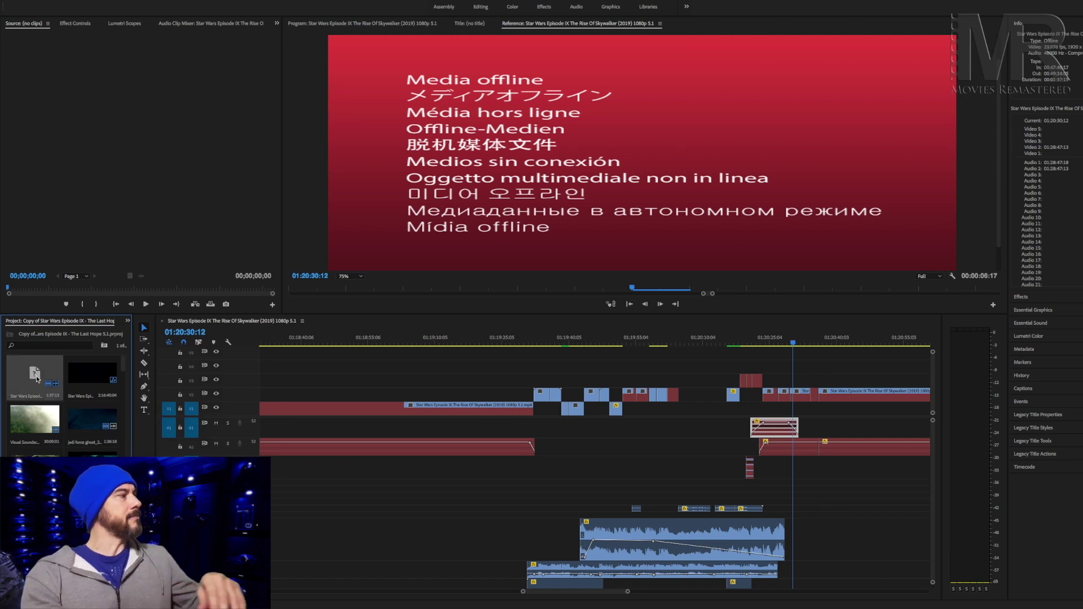
pyautogui.press('BackSpace')
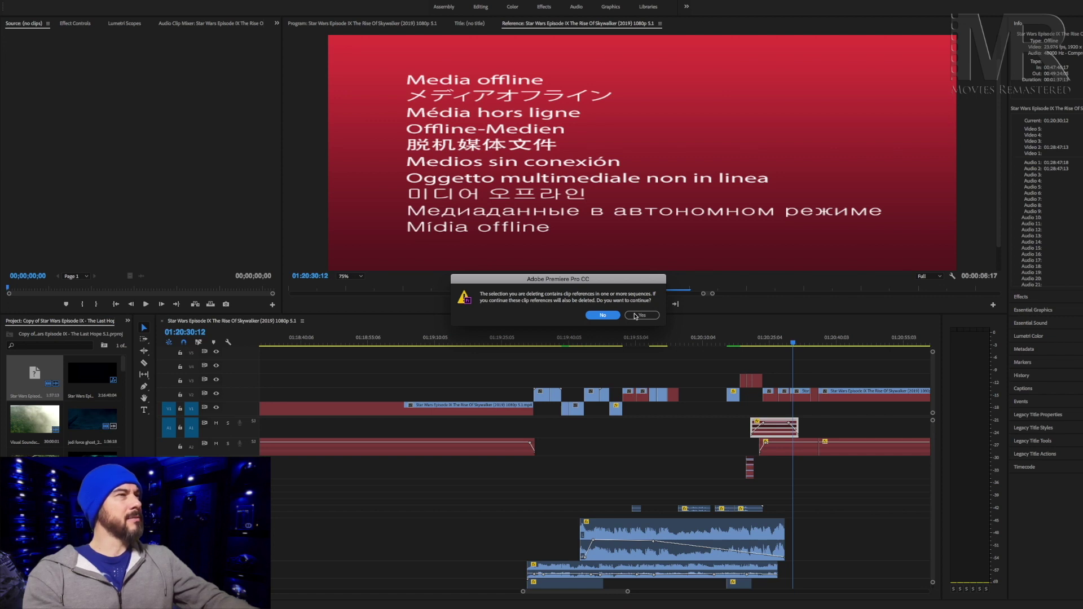
pyautogui.click(637, 315)
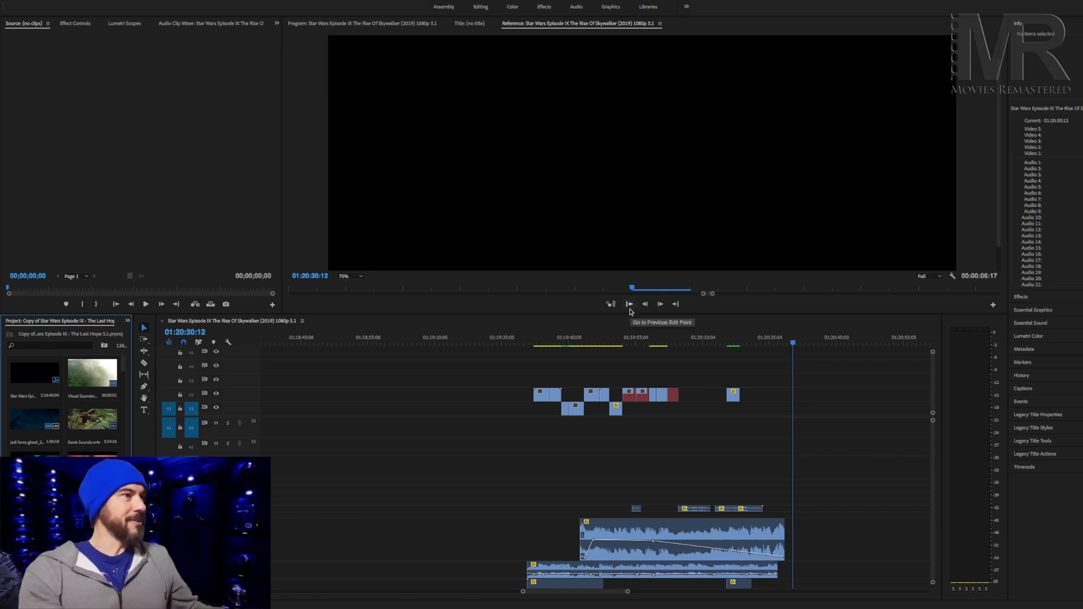
pyautogui.hotkey('ctrl', 'z')
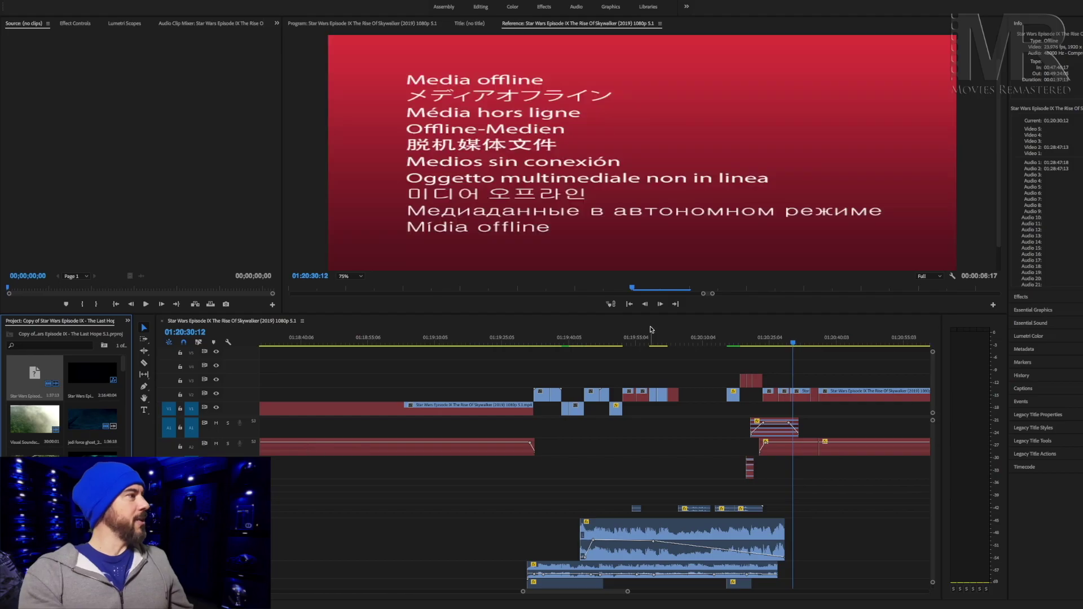